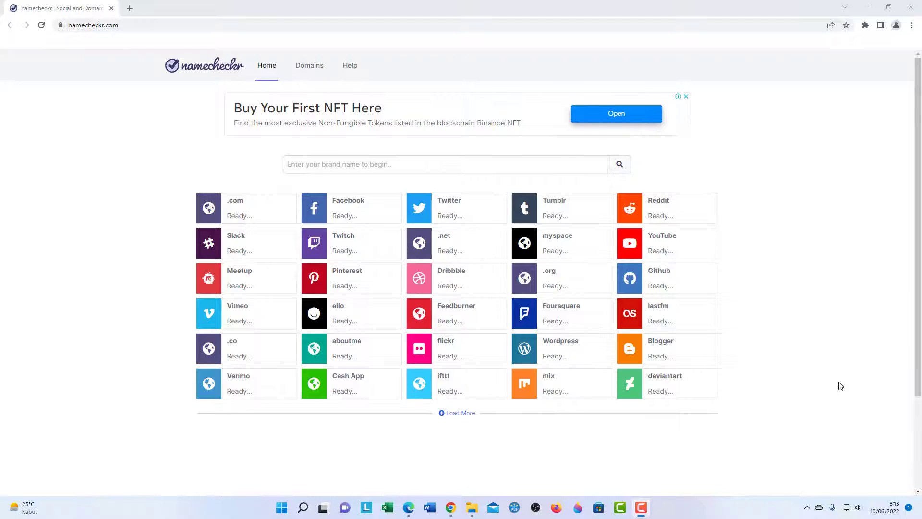
Check the availability of the brand name SEPATUFUTSAL across domains and social networks.
left_click(844, 404)
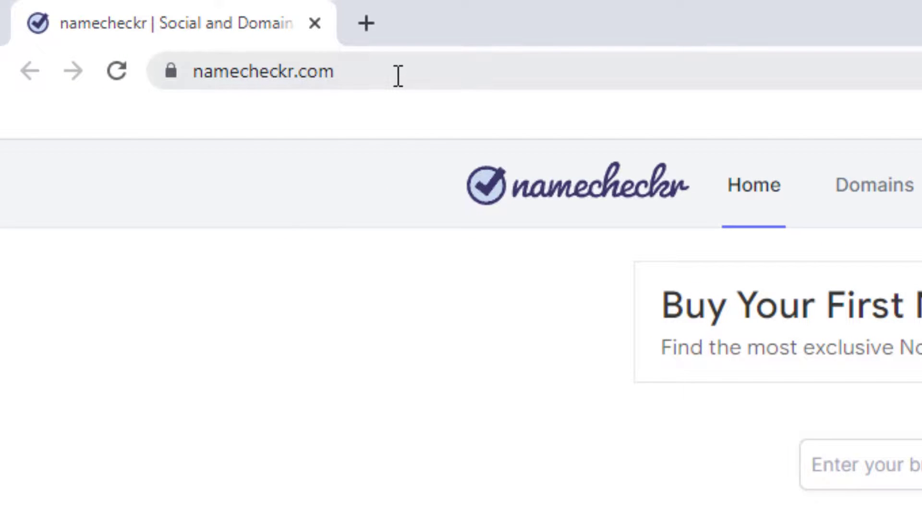
left_click(912, 464)
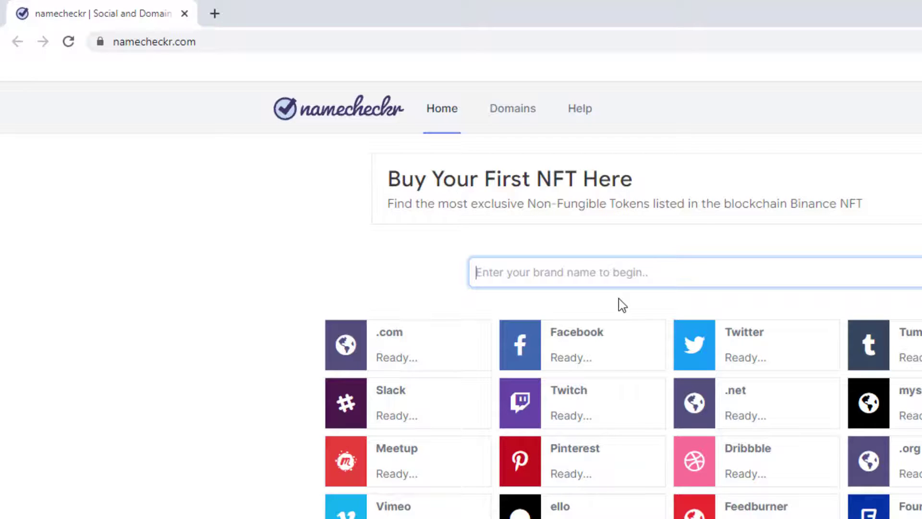
type("S")
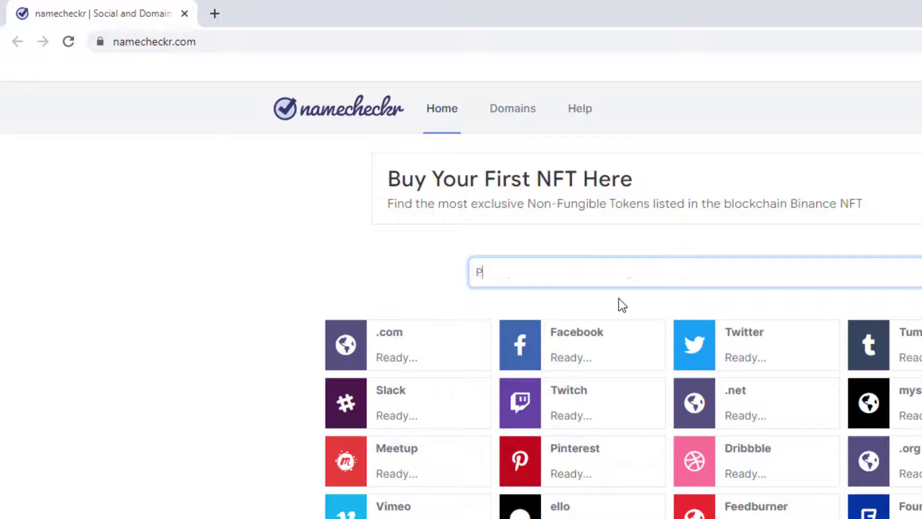
type("EPATUFUTSAL")
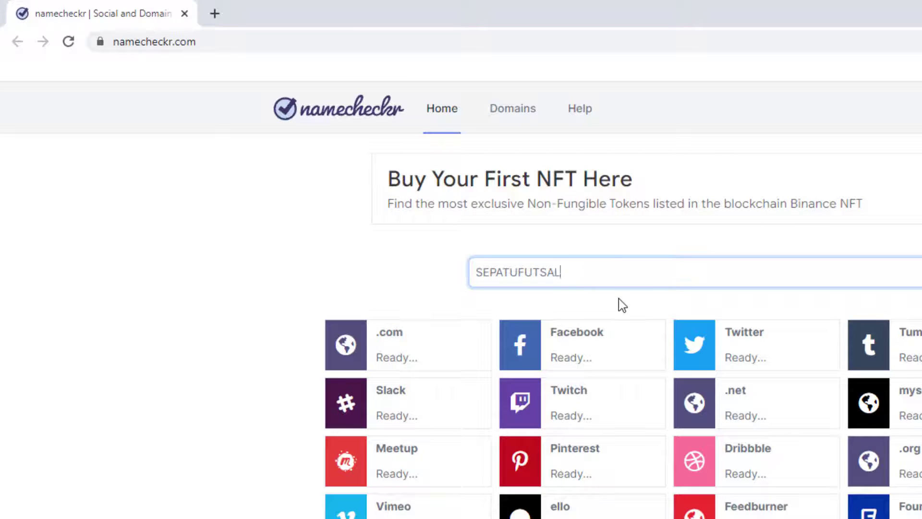
key("Return")
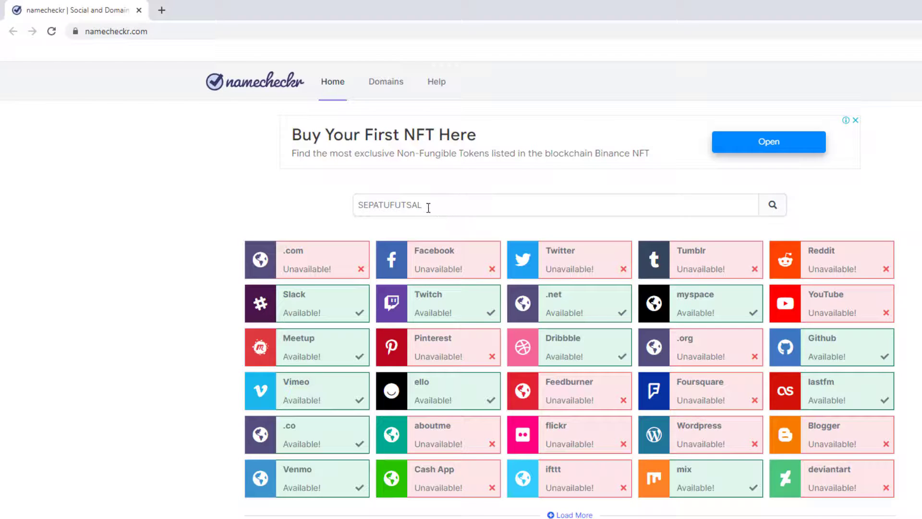
left_click(429, 205)
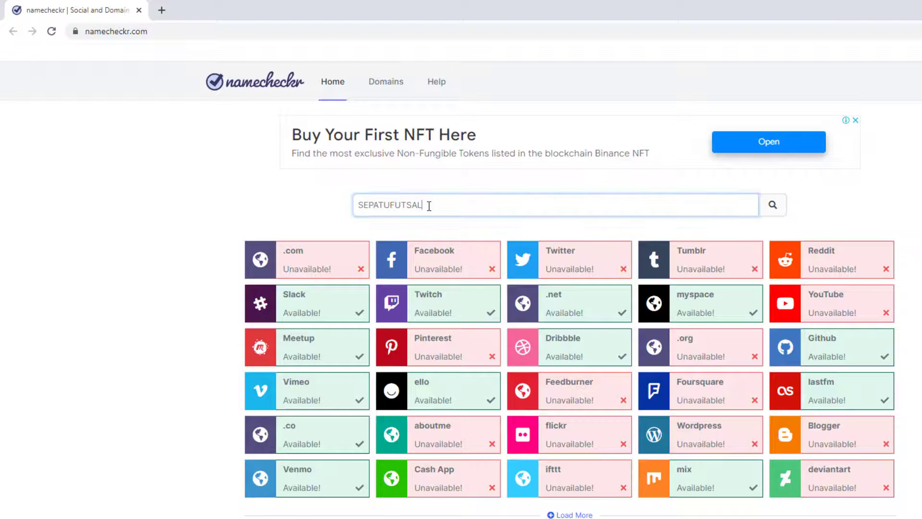
left_click(418, 220)
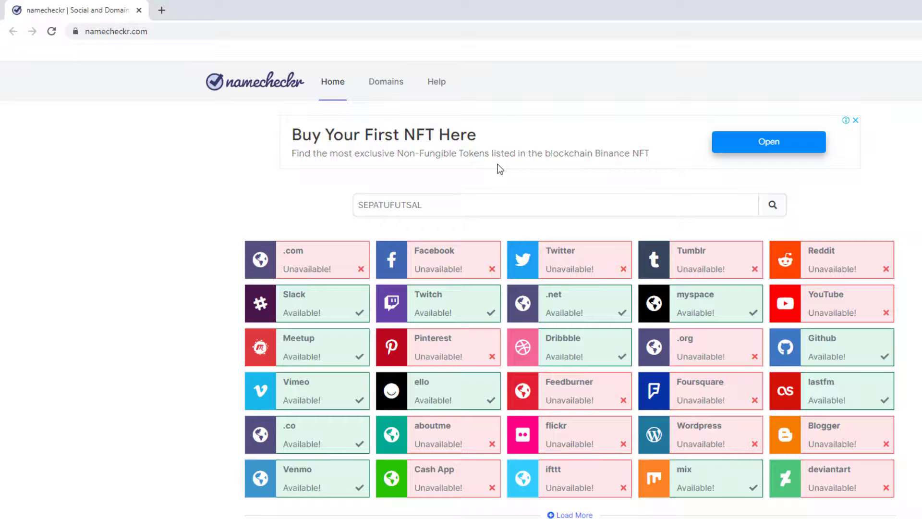
Replace FUTSAL with ORIGINAL in the brand name and check the availability of SEPATUORIGINAL.
left_click(605, 204)
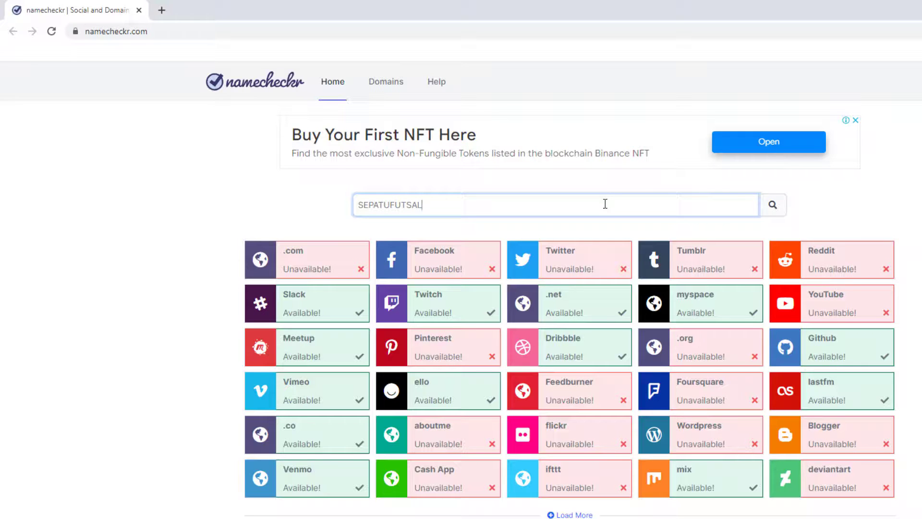
type("ORIGI")
key("BackSpace")
key("BackSpace")
key("BackSpace")
key("BackSpace")
key("BackSpace")
key("BackSpace")
key("BackSpace")
key("BackSpace")
key("BackSpace")
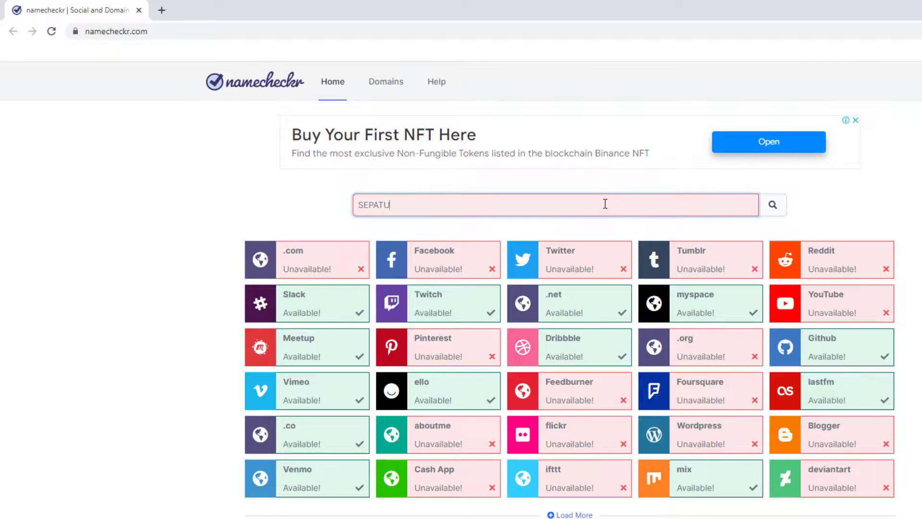
type("ORIGINAL")
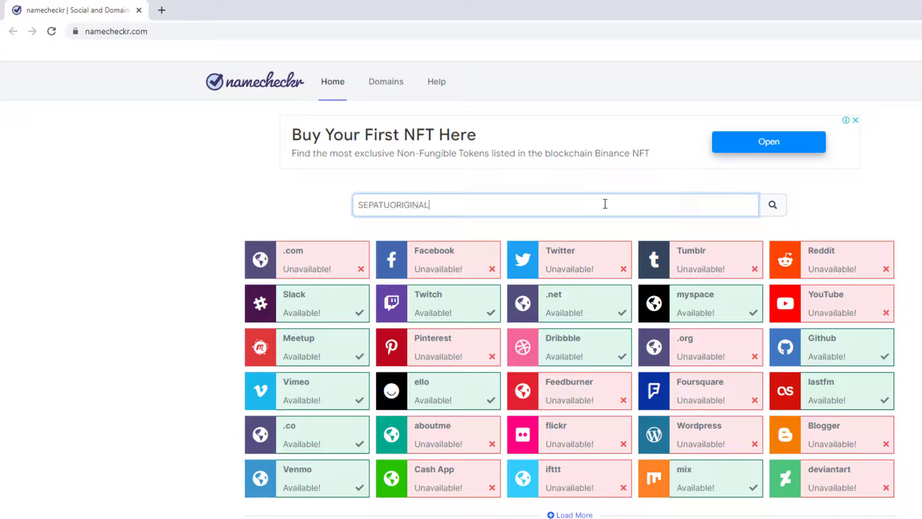
key("Return")
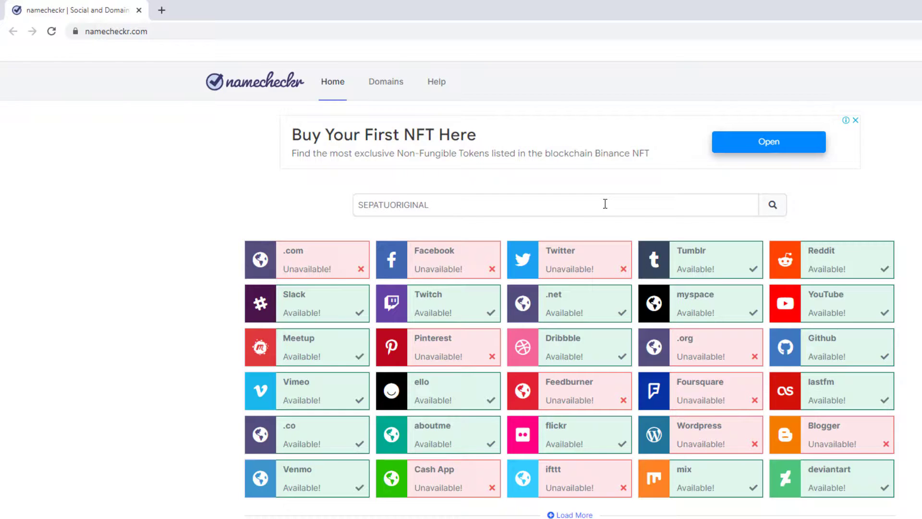
Change the brand name to SEPATUANDALAN and check its availability across domains and social networks.
left_click(464, 207)
key("BackSpace")
key("BackSpace")
key("BackSpace")
key("BackSpace")
key("BackSpace")
key("BackSpace")
key("BackSpace")
key("BackSpace")
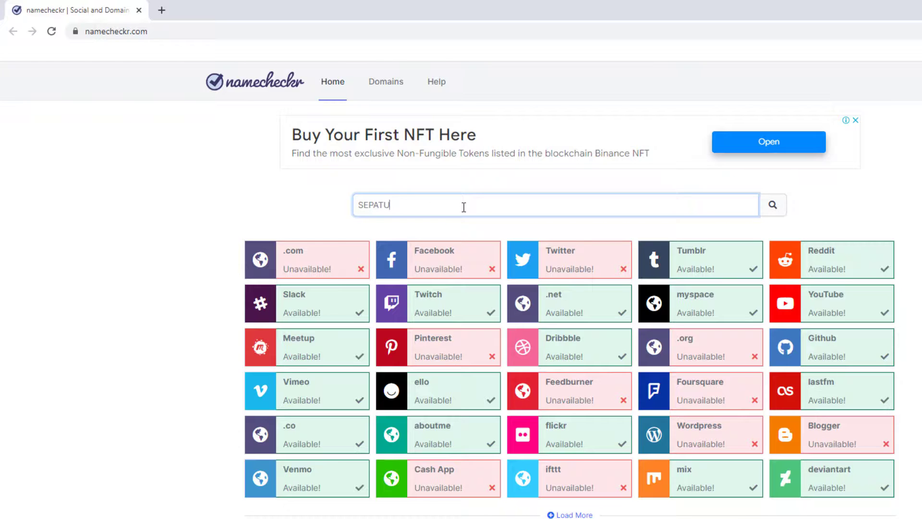
type("ANDALAN")
key("Return")
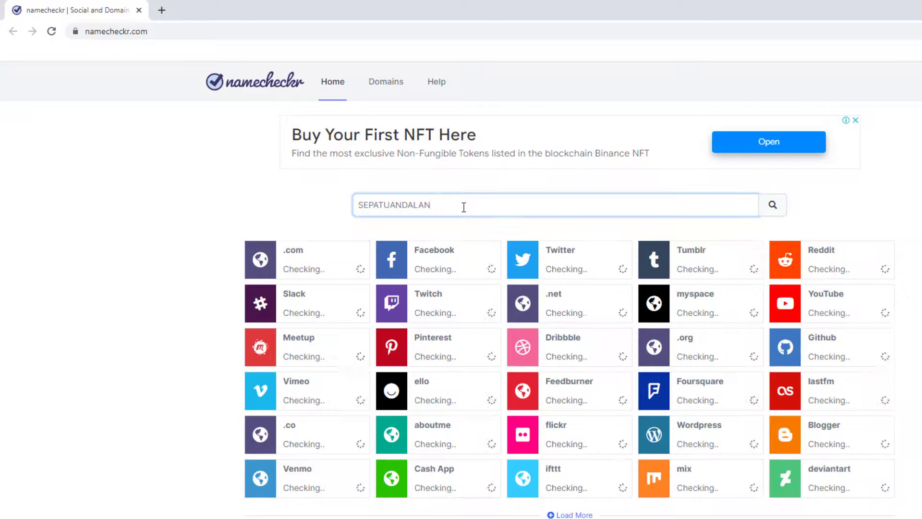